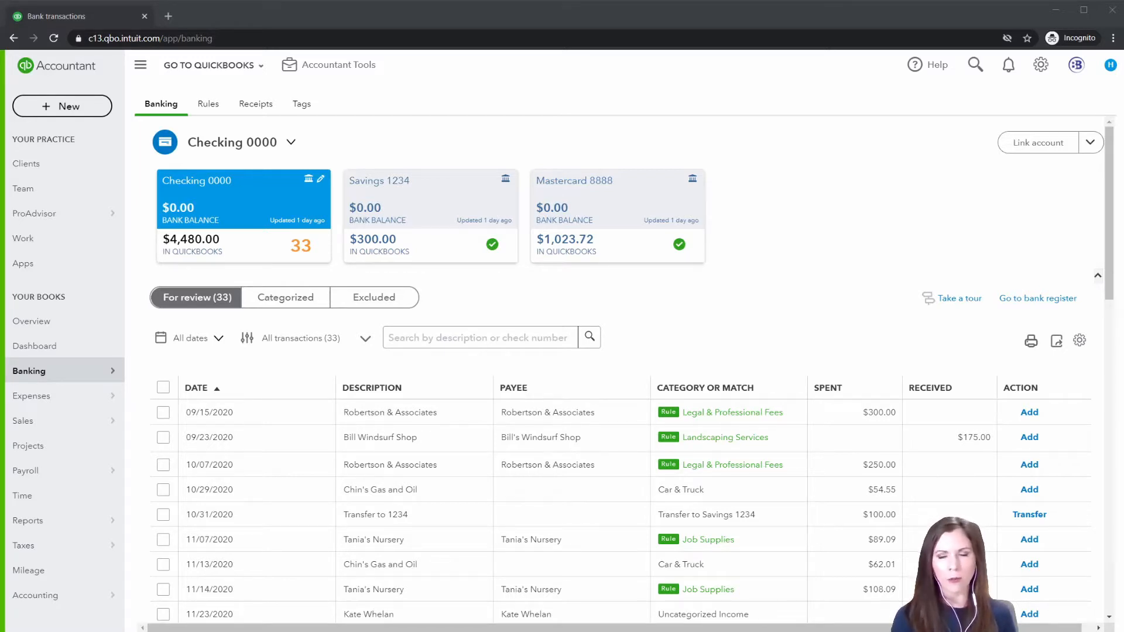
Open the bank transactions and sort the checking account's for-review list by description
{"action": "left_click", "coordinate": [44, 372]}
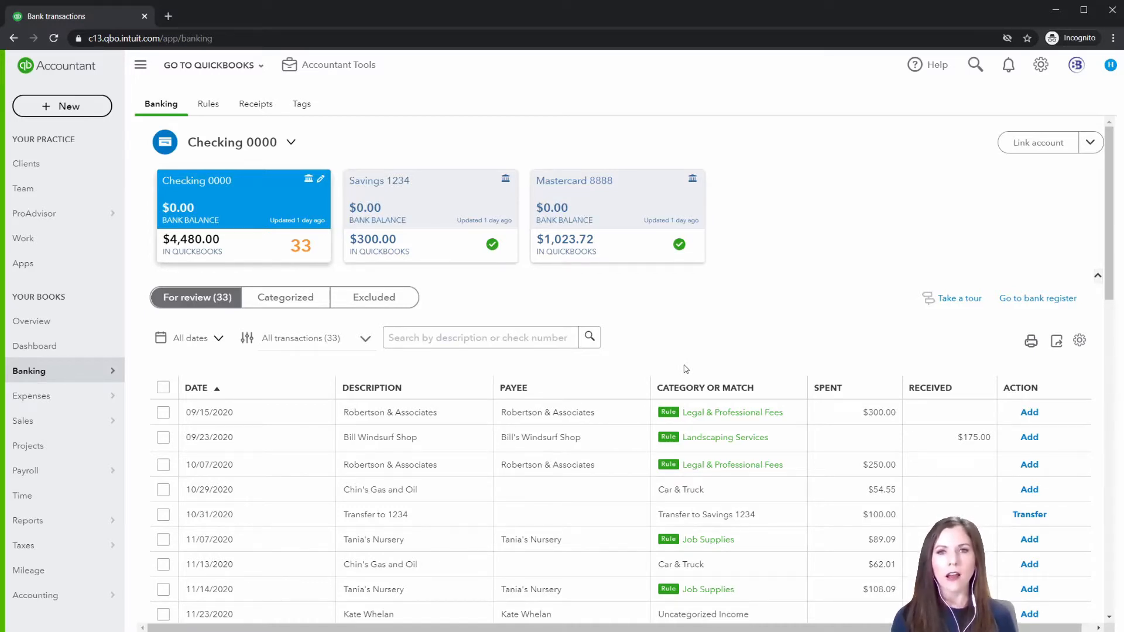
{"action": "left_click", "coordinate": [380, 389]}
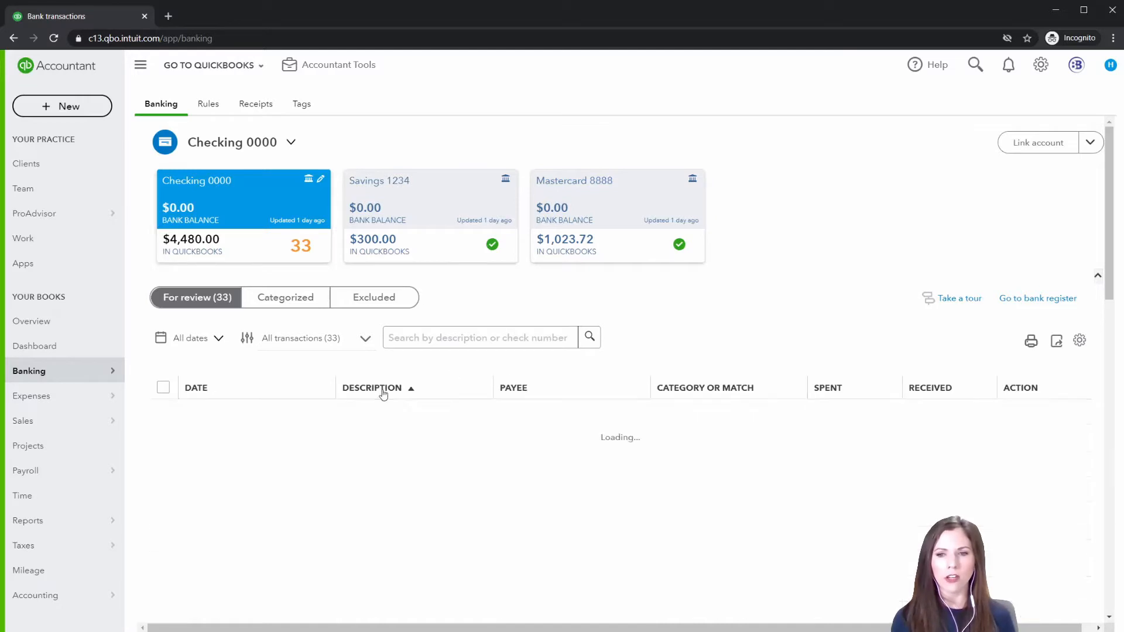
{"action": "scroll", "coordinate": [504, 429], "scroll_direction": "down", "scroll_amount": 4}
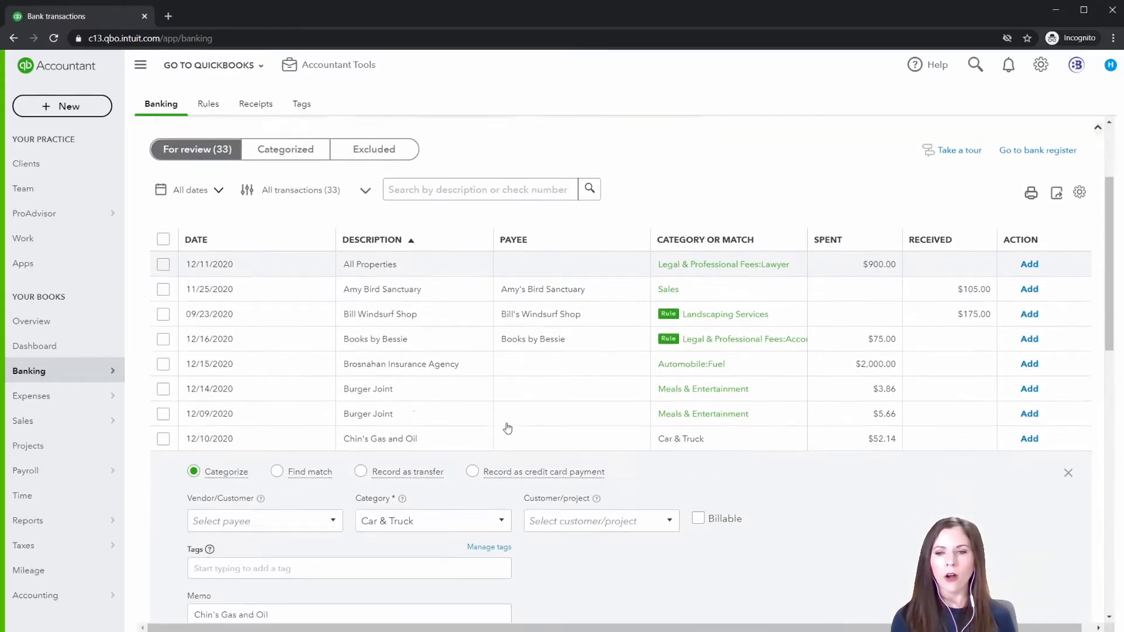
{"action": "left_click", "coordinate": [452, 336]}
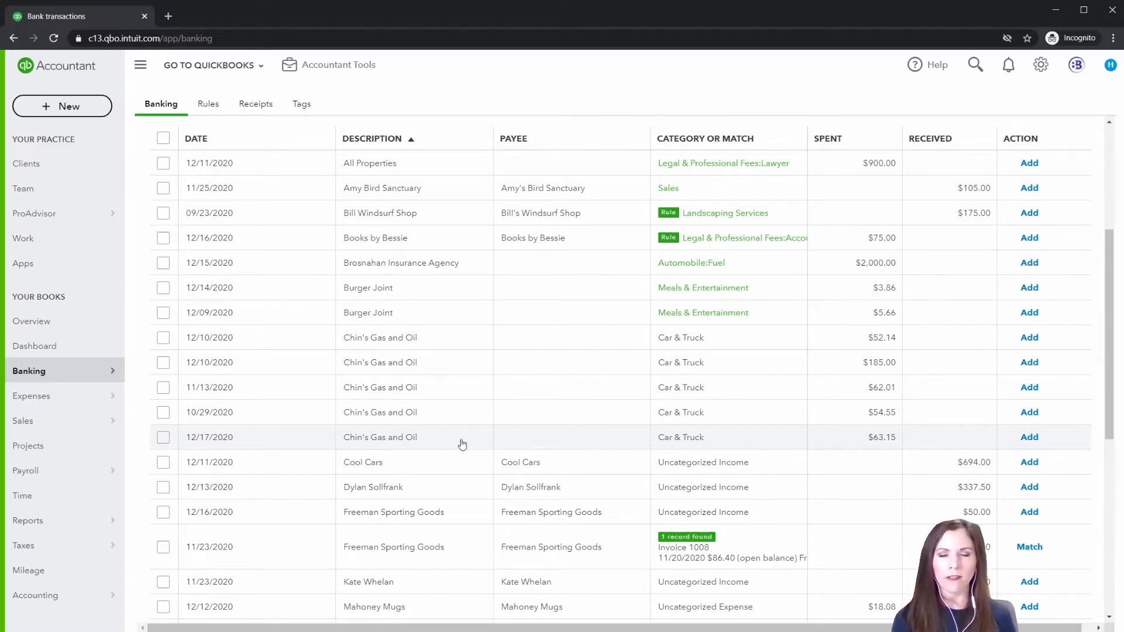
Turn on grouping for the list of transactions awaiting review
{"action": "scroll", "coordinate": [462, 444], "scroll_direction": "up", "scroll_amount": 3}
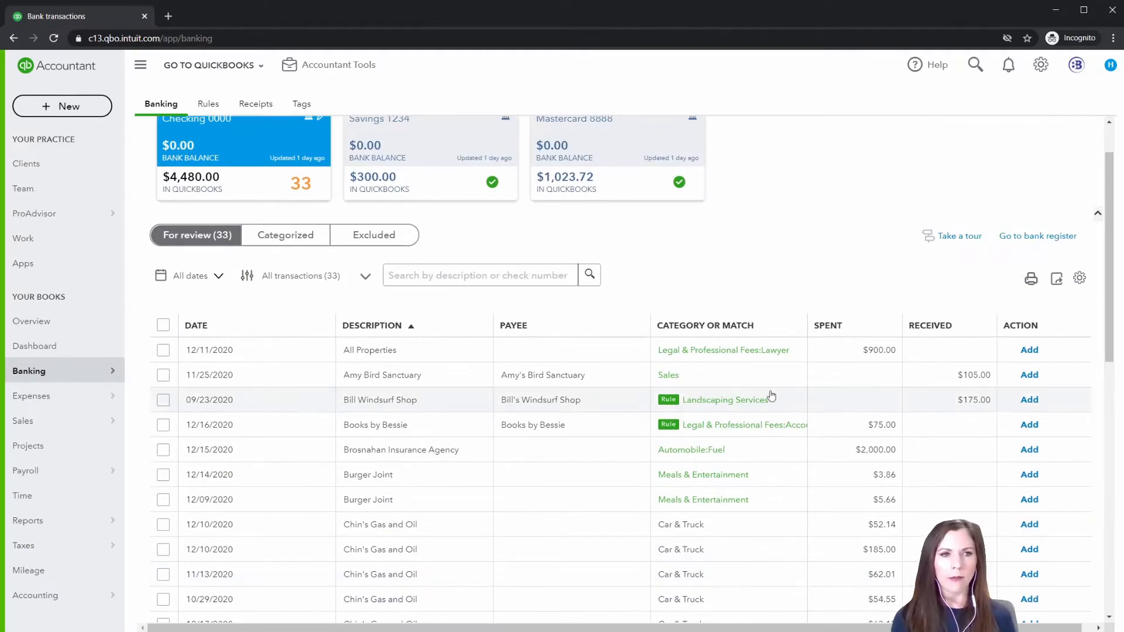
{"action": "left_click", "coordinate": [1079, 279]}
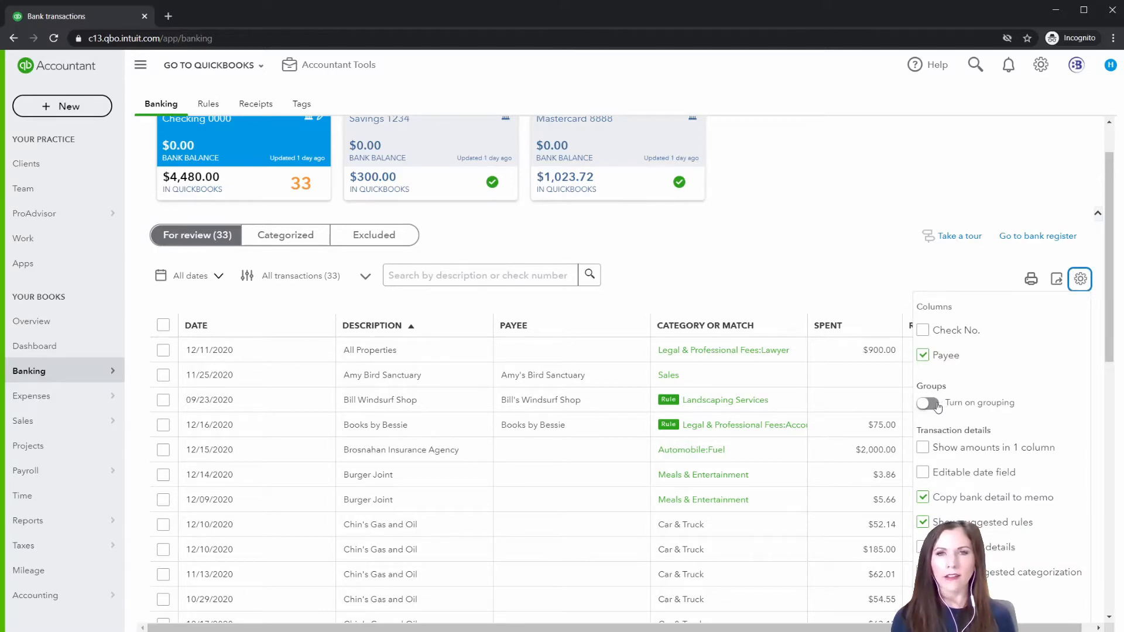
{"action": "left_click", "coordinate": [929, 403]}
{"action": "left_click", "coordinate": [825, 240]}
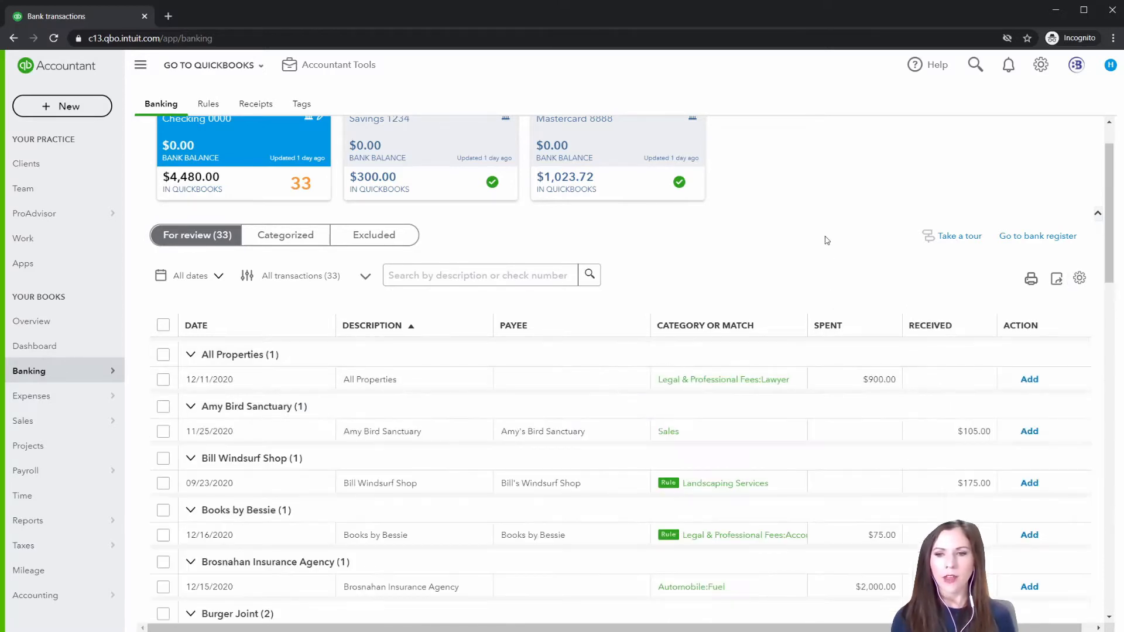
{"action": "scroll", "coordinate": [826, 240], "scroll_direction": "down", "scroll_amount": 4}
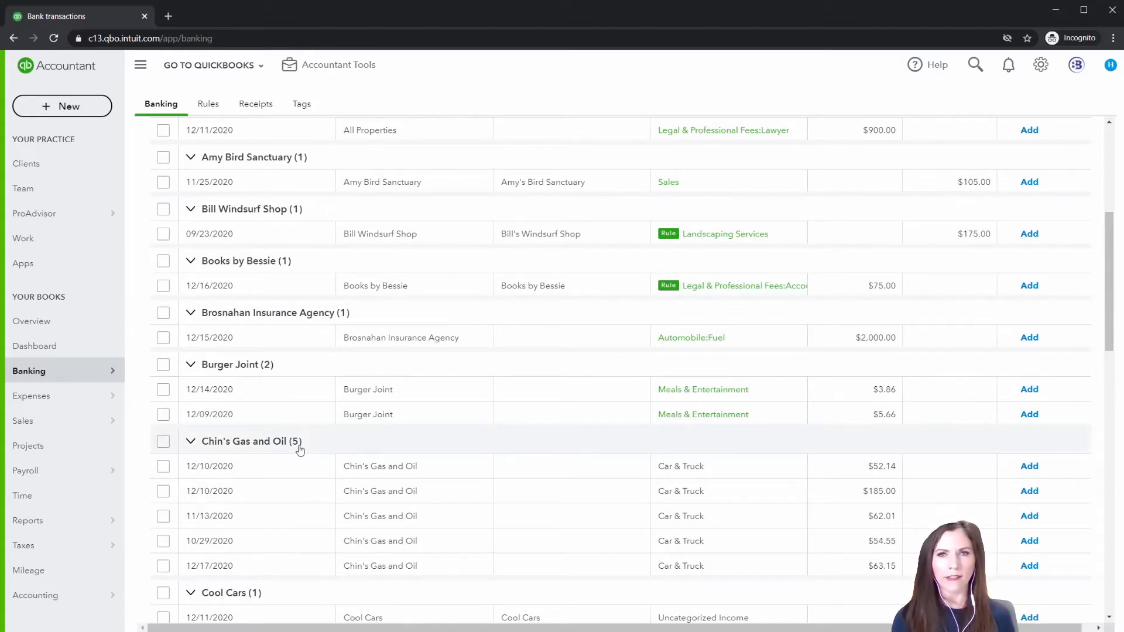
{"action": "left_click", "coordinate": [163, 442]}
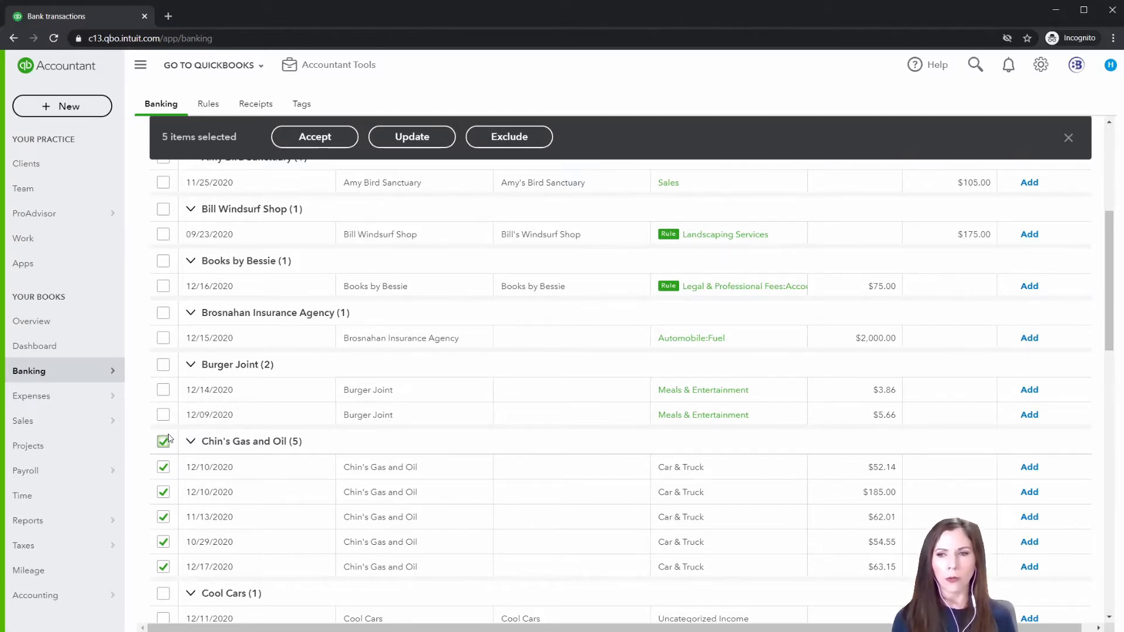
{"action": "left_click", "coordinate": [163, 442]}
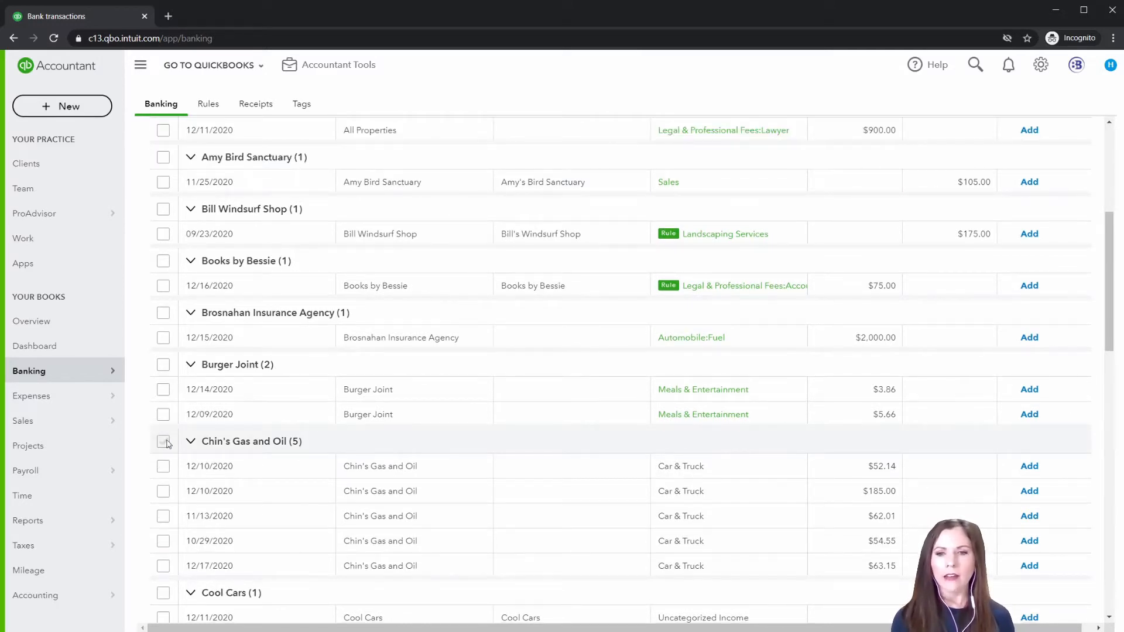
Expand the 12/10/2020 Chin's Gas and Oil transaction for $52.14 and add "Chin's Gas and Oil" as a new vendor for its payee
{"action": "left_click", "coordinate": [366, 472]}
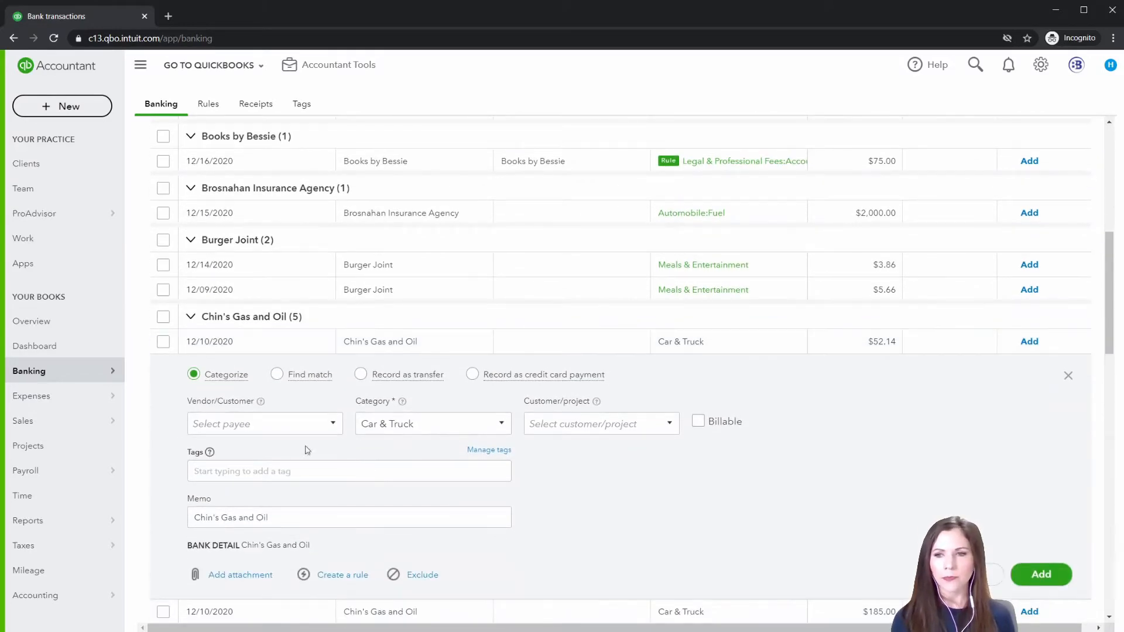
{"action": "left_click", "coordinate": [254, 427]}
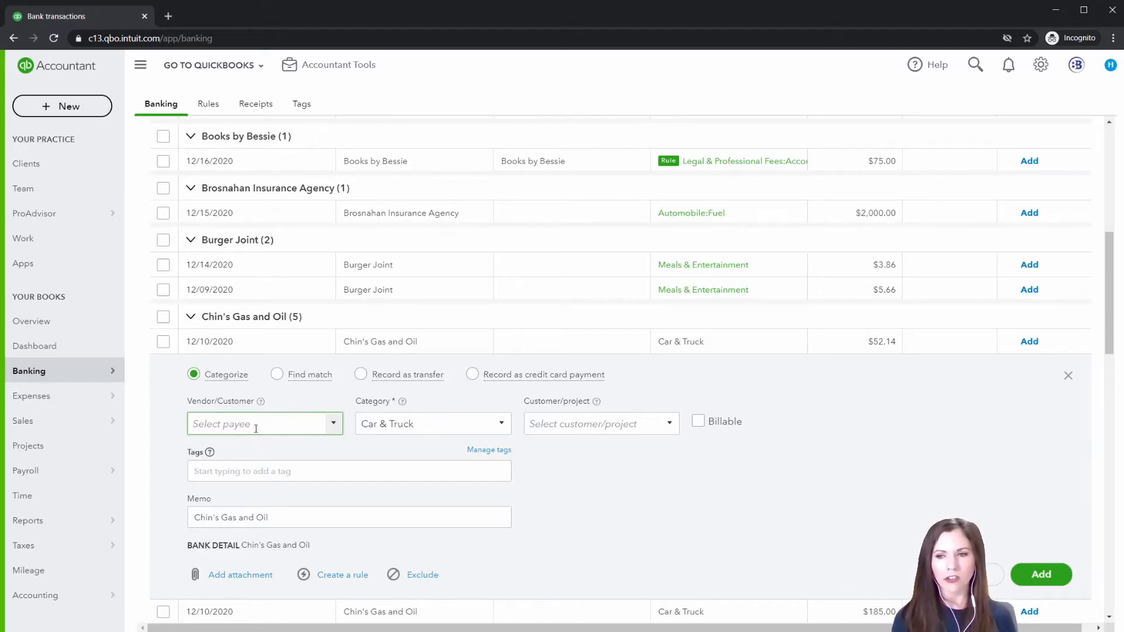
{"action": "type", "text": "Ch"}
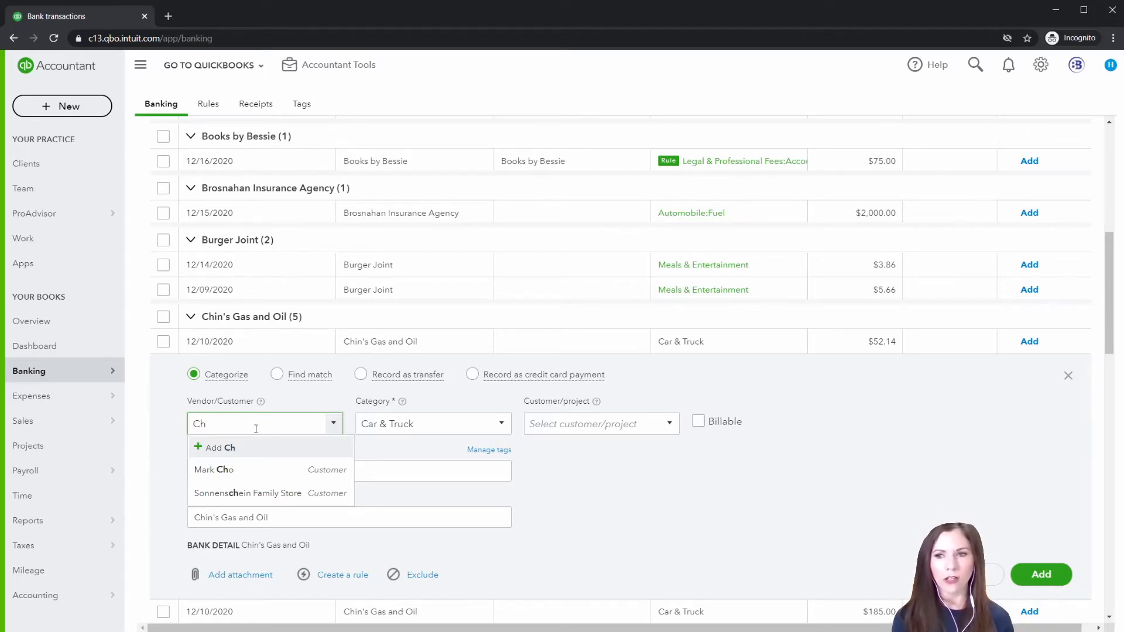
{"action": "type", "text": "in's"}
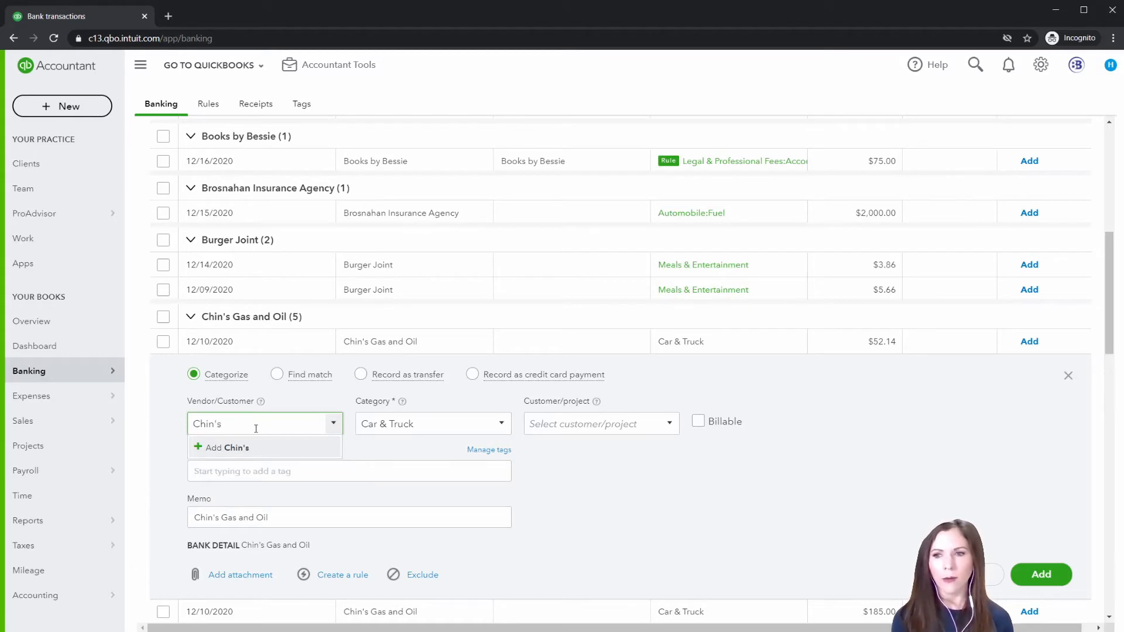
{"action": "type", "text": " Gas and Oil"}
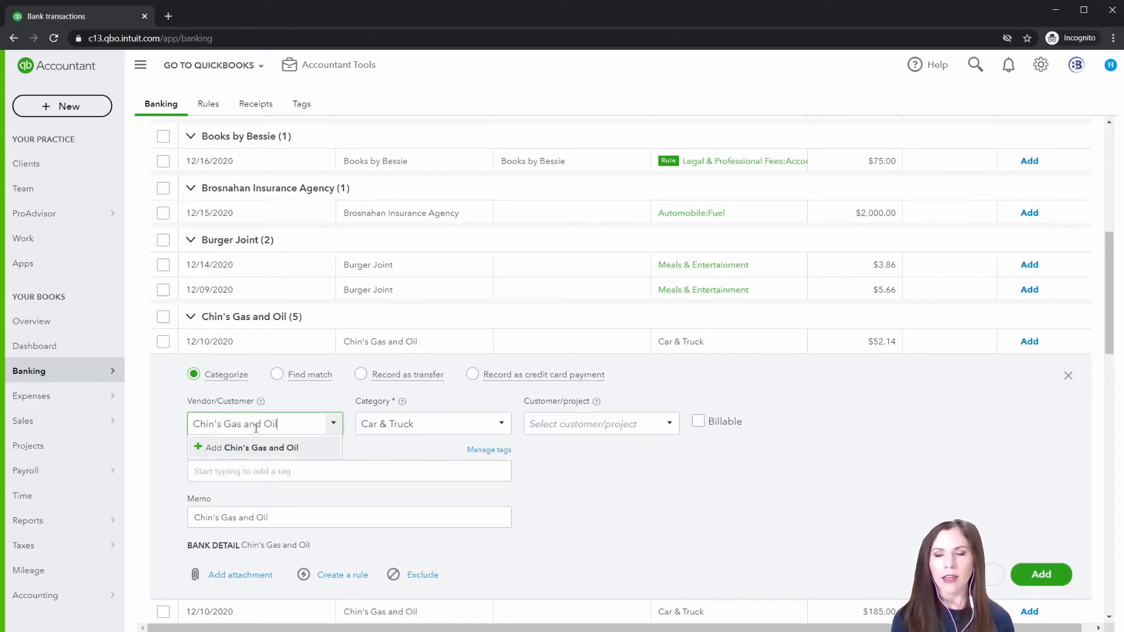
{"action": "key", "text": "Return"}
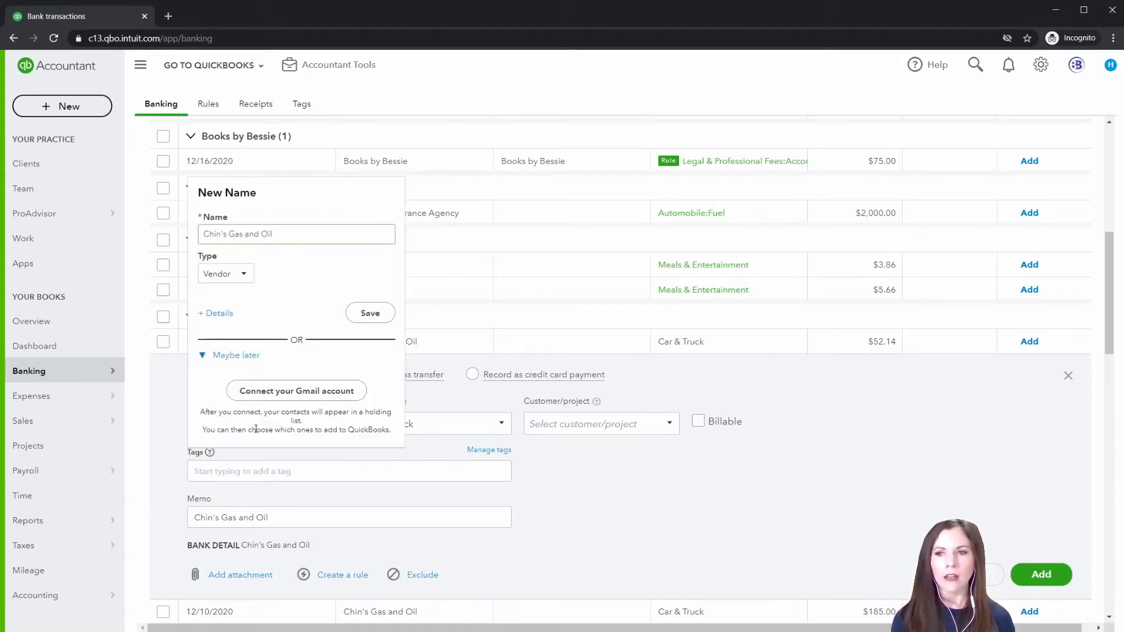
{"action": "left_click", "coordinate": [370, 313]}
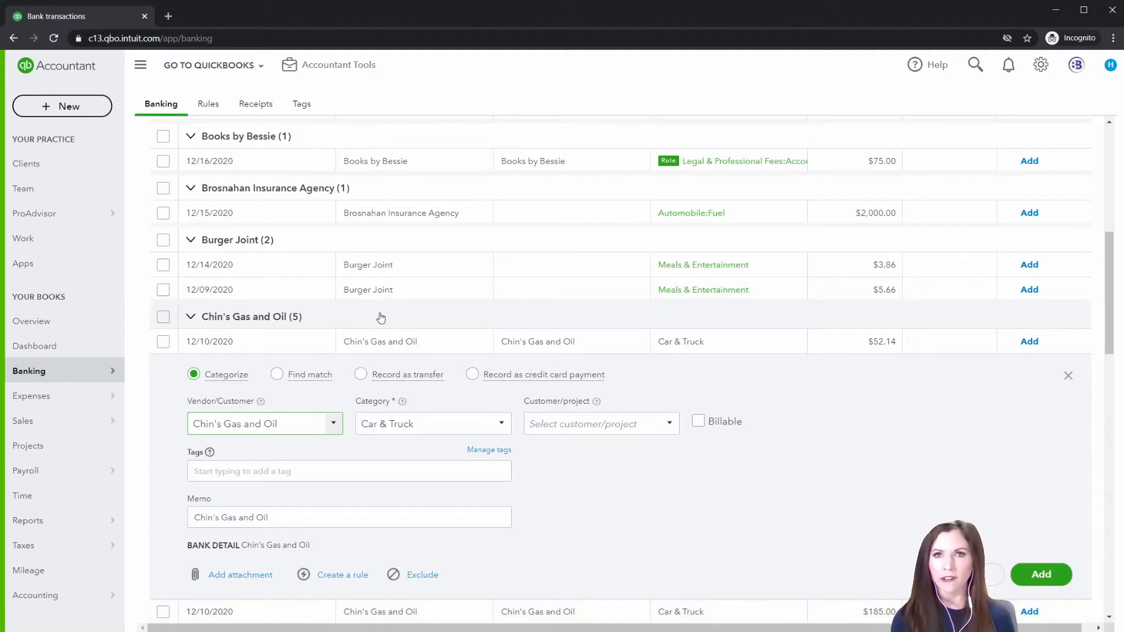
Set the category of the expanded Chin's Gas and Oil transaction to Automobile:Fuel
{"action": "left_click", "coordinate": [437, 425]}
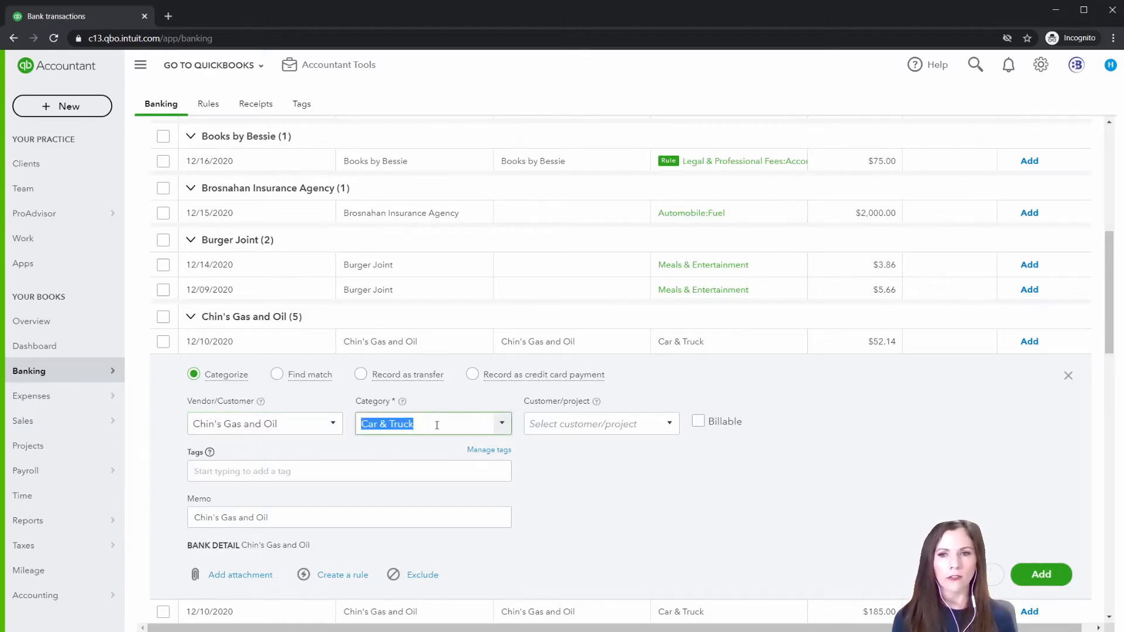
{"action": "key", "text": "BackSpace"}
{"action": "type", "text": "f"}
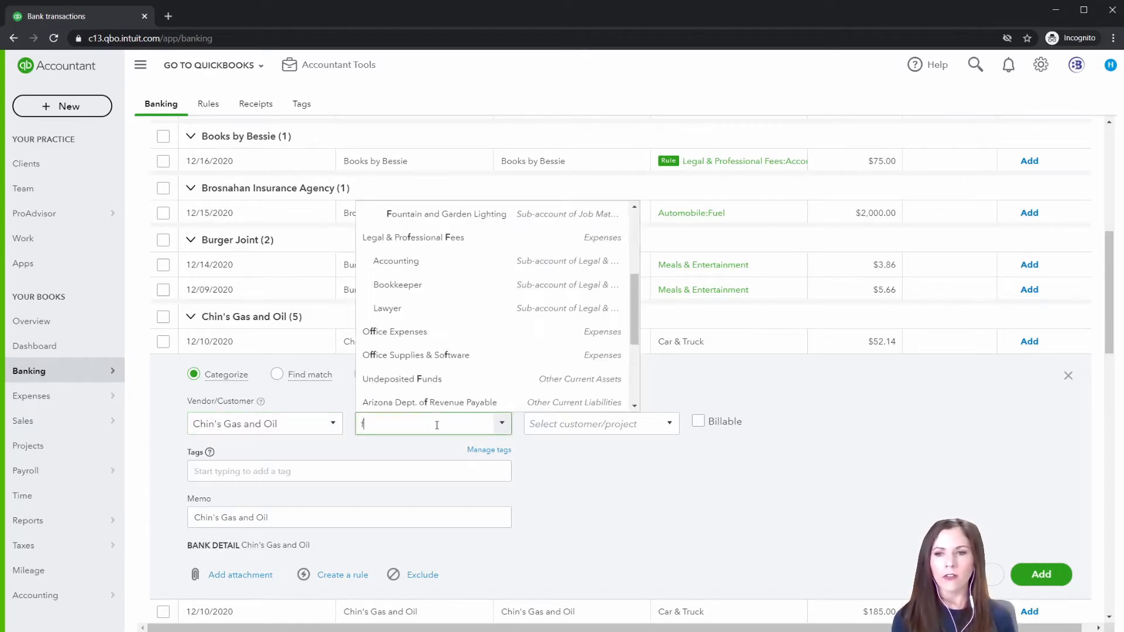
{"action": "type", "text": "uele:Fuel"}
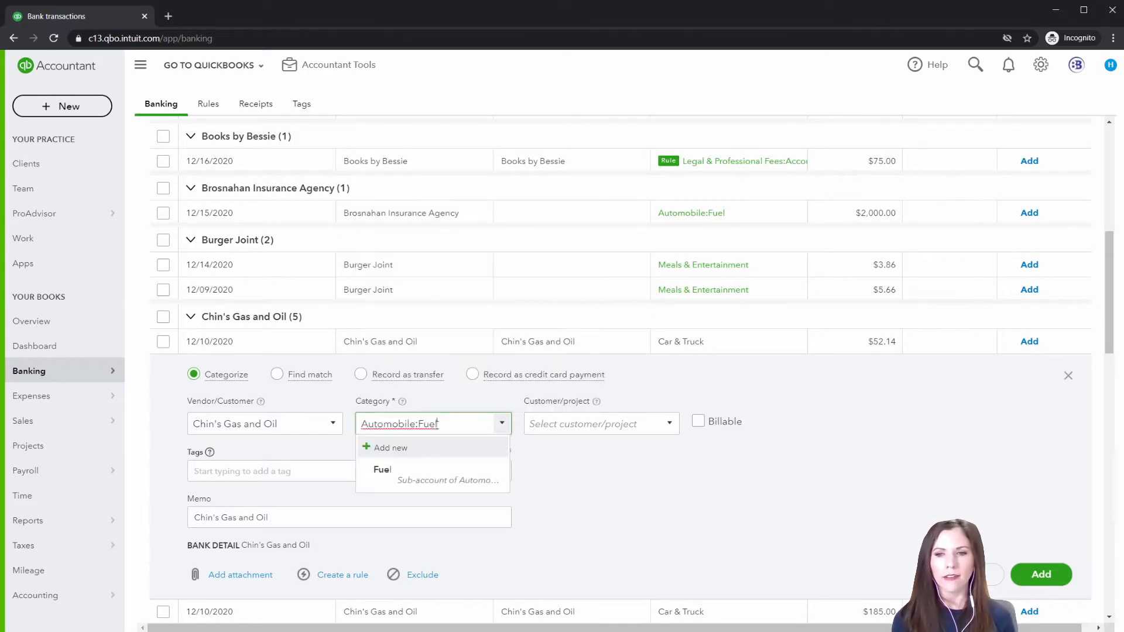
{"action": "left_click", "coordinate": [413, 483]}
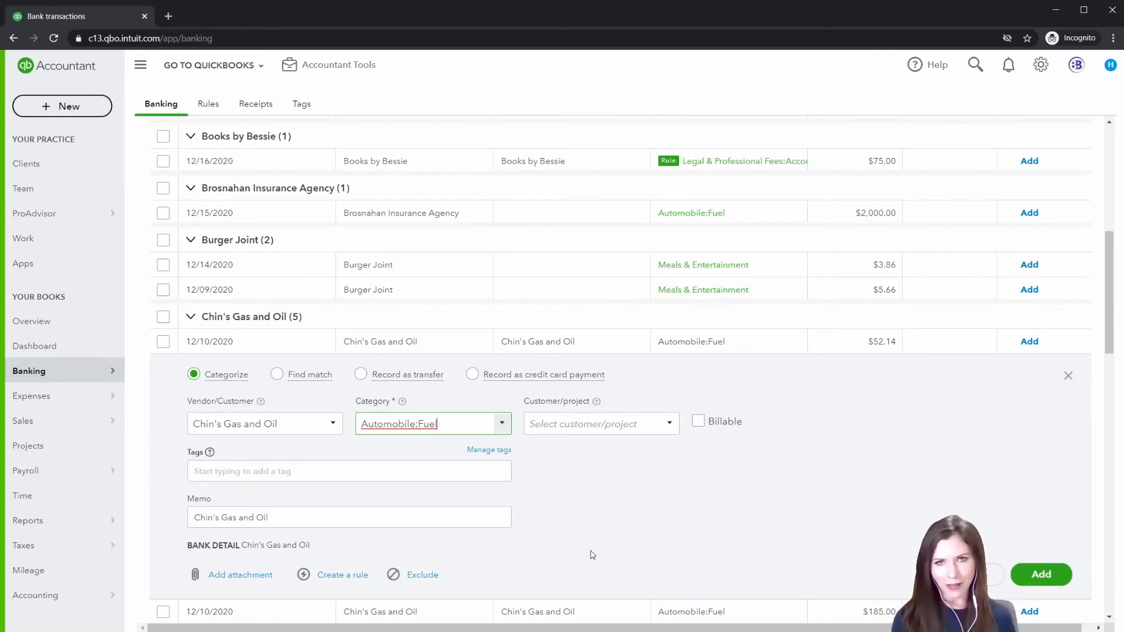
Create and save a bank rule from this transaction named "Chins Gas and Oil", with the memo assignment cleared
{"action": "left_click", "coordinate": [341, 576]}
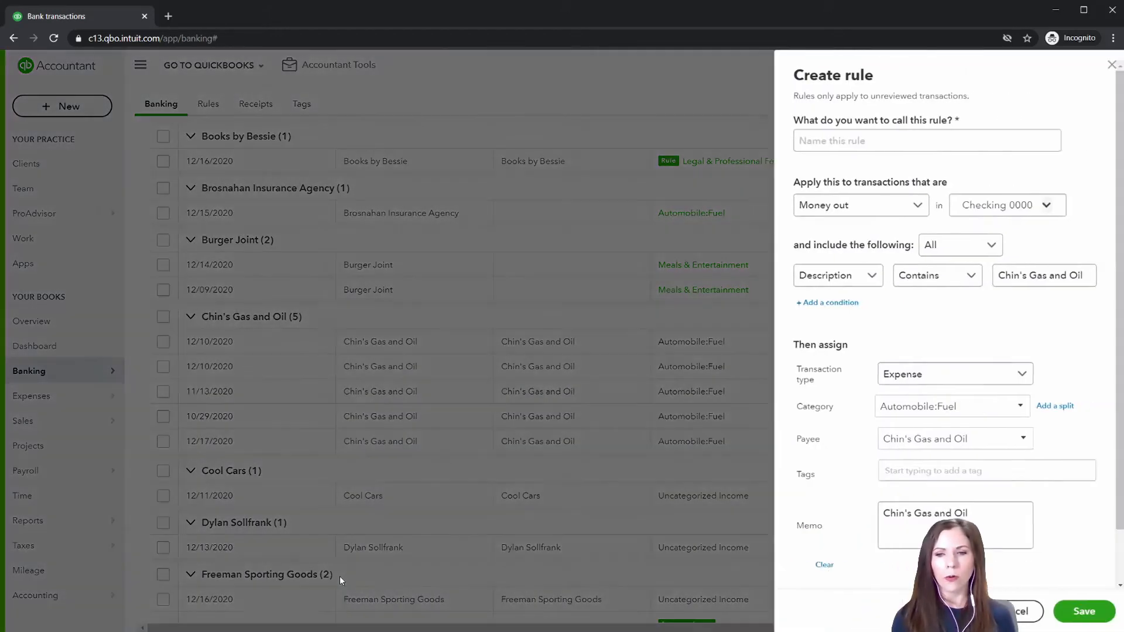
{"action": "left_click", "coordinate": [846, 141]}
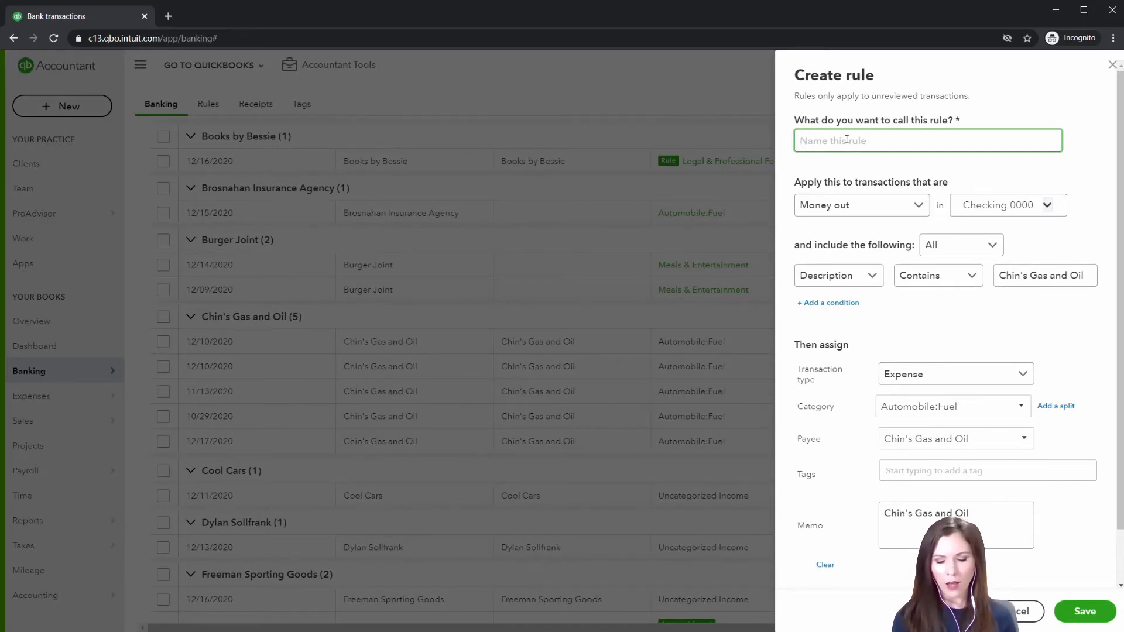
{"action": "type", "text": "C"}
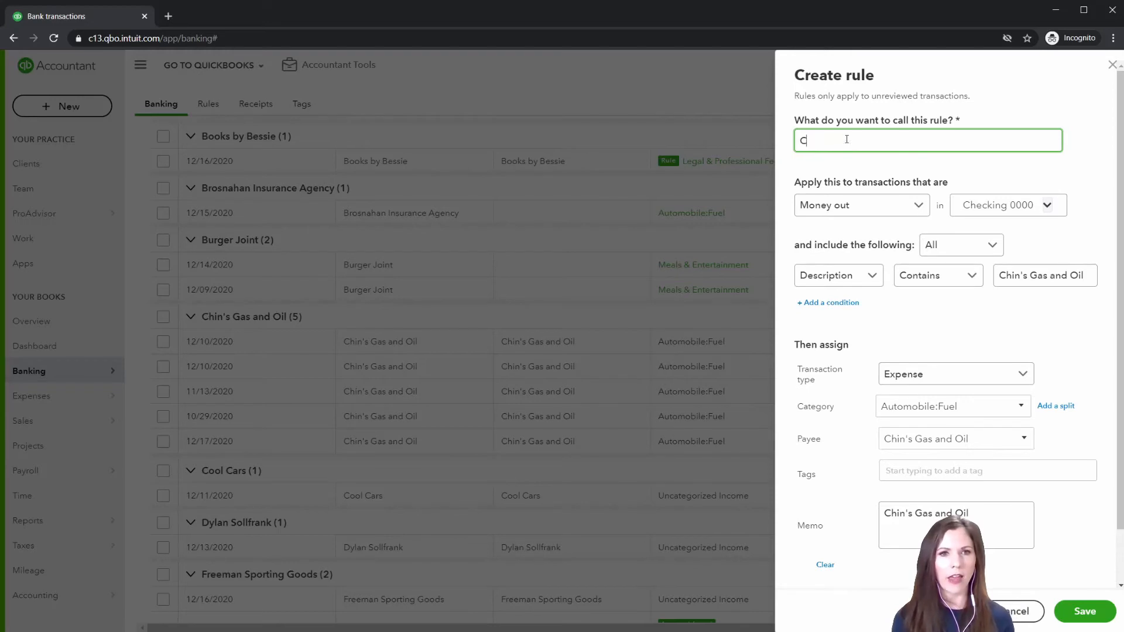
{"action": "type", "text": "hins Ga"}
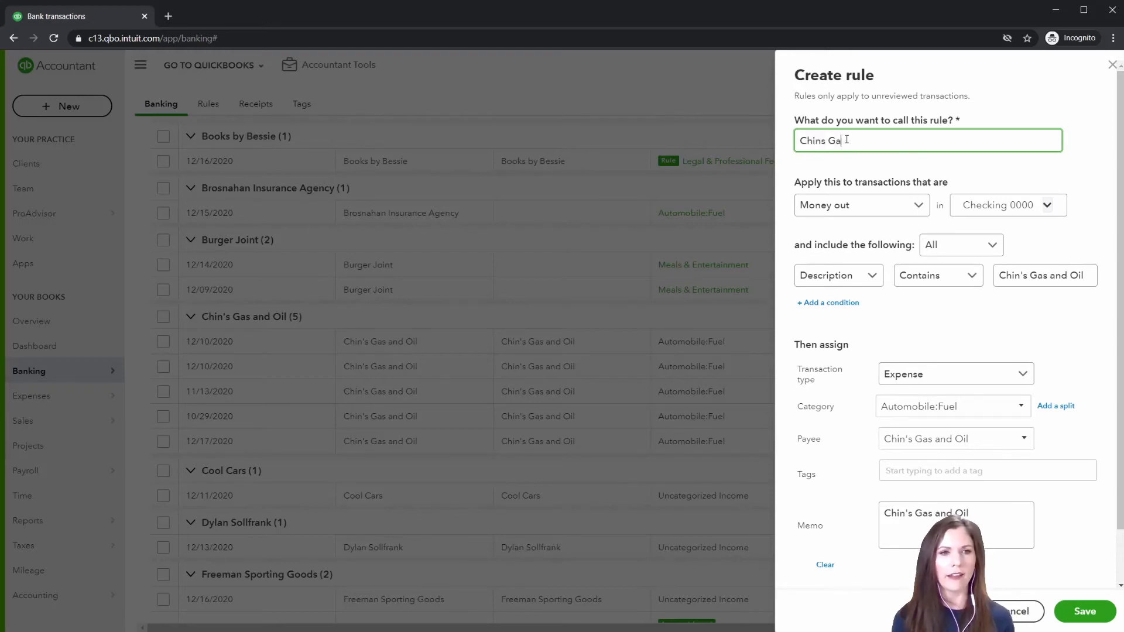
{"action": "type", "text": "s and Oil"}
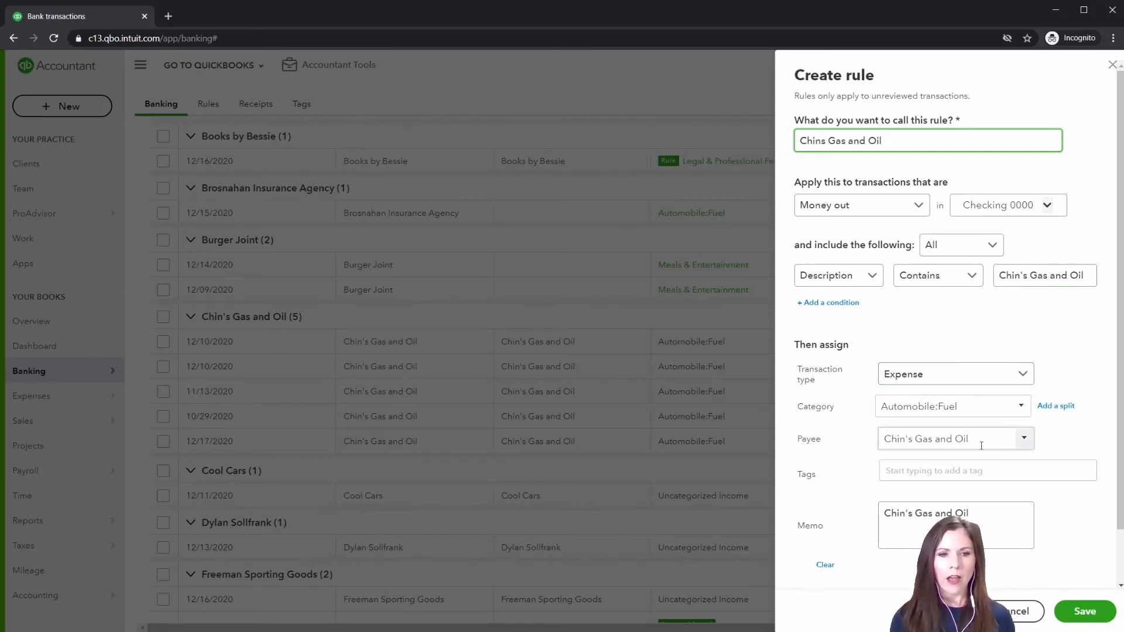
{"action": "left_click", "coordinate": [827, 566]}
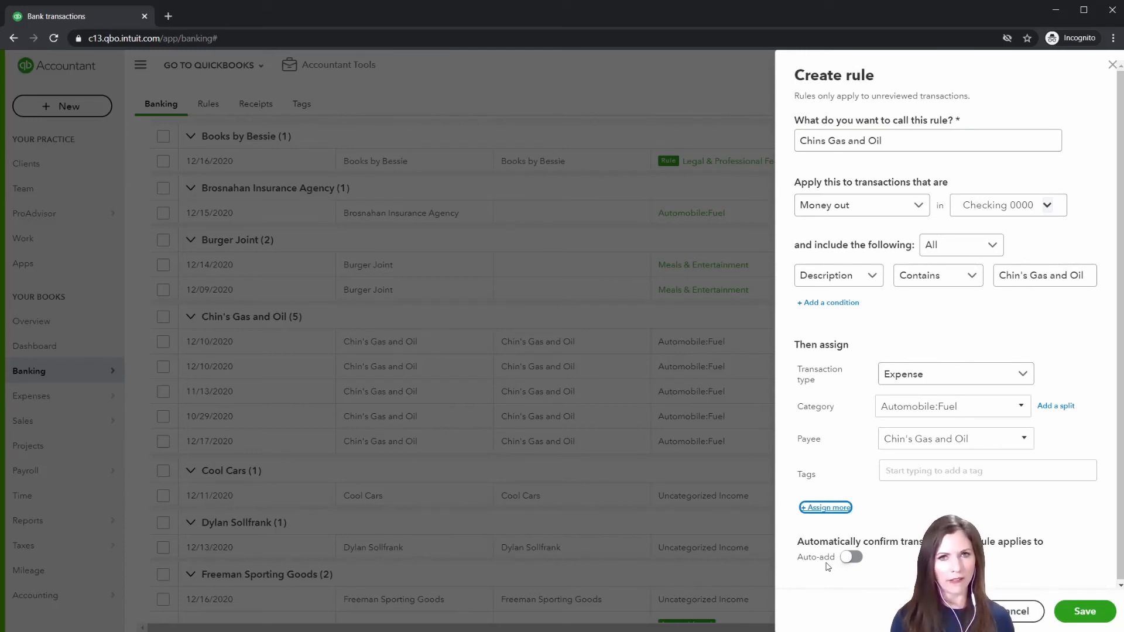
{"action": "left_click", "coordinate": [1085, 612]}
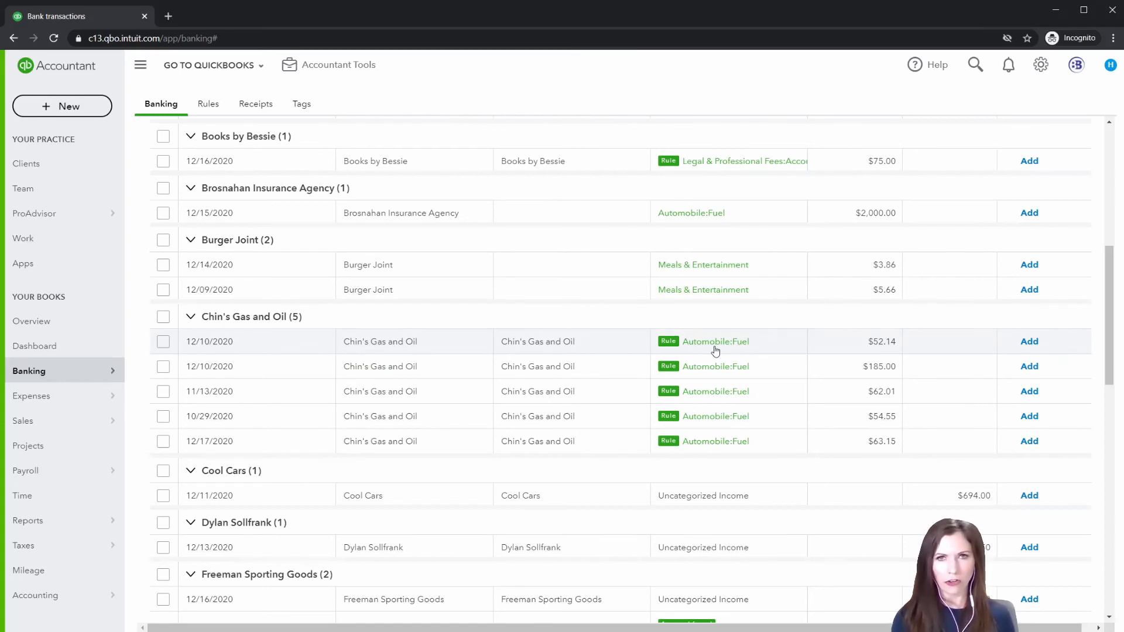
Accept all transactions in the Chin's Gas and Oil group and open the list of categorized transactions
{"action": "left_click", "coordinate": [164, 317]}
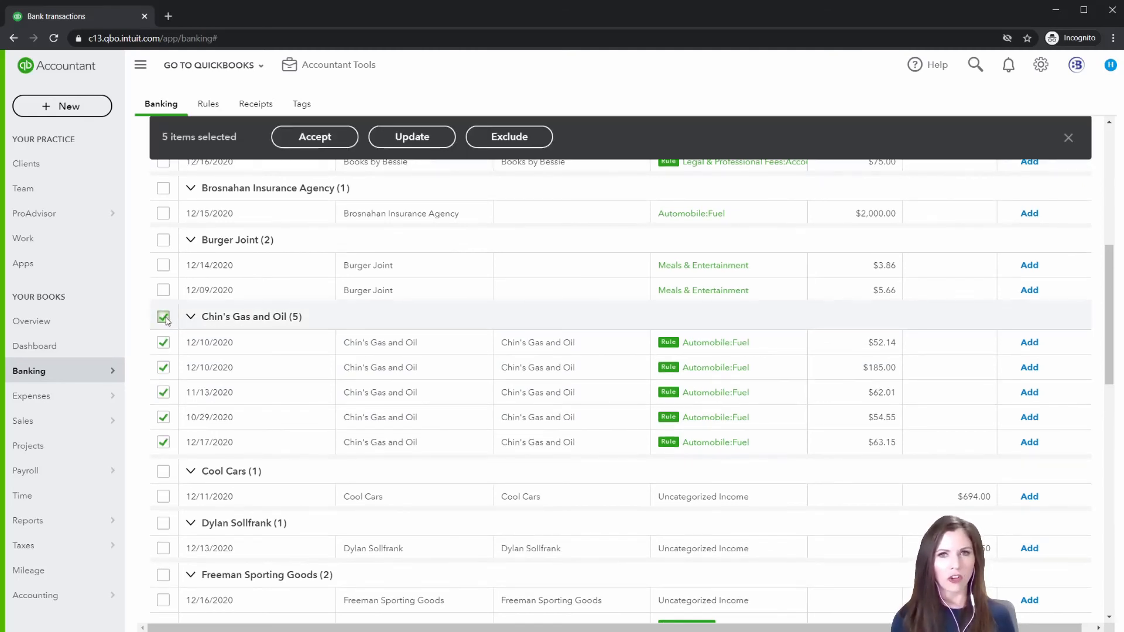
{"action": "left_click", "coordinate": [301, 139]}
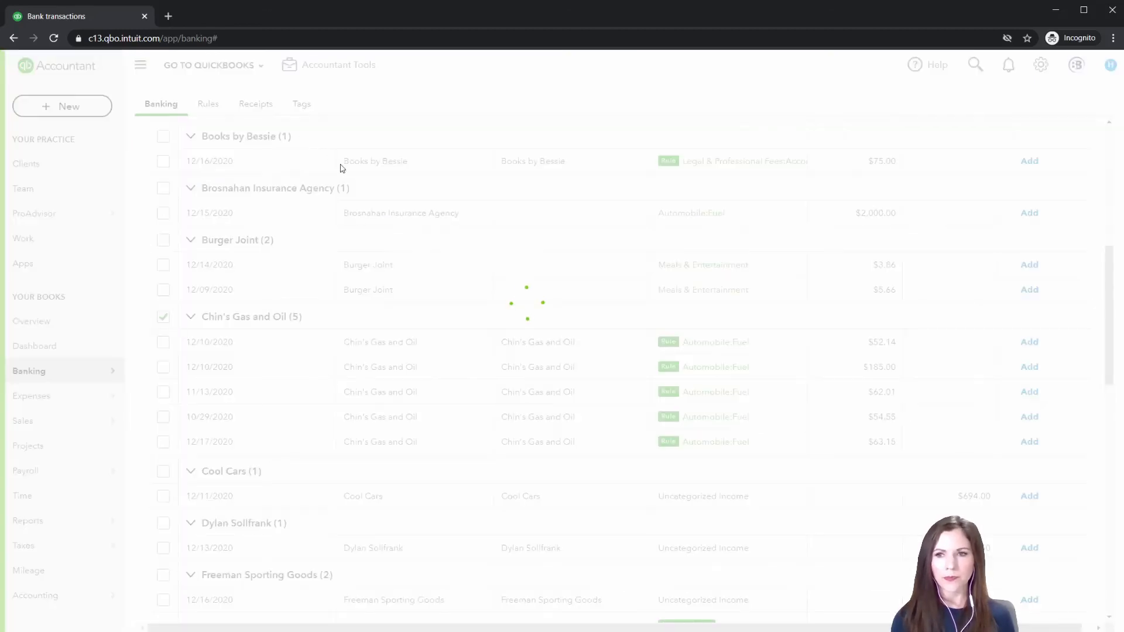
{"action": "scroll", "coordinate": [540, 276], "scroll_direction": "up", "scroll_amount": 10}
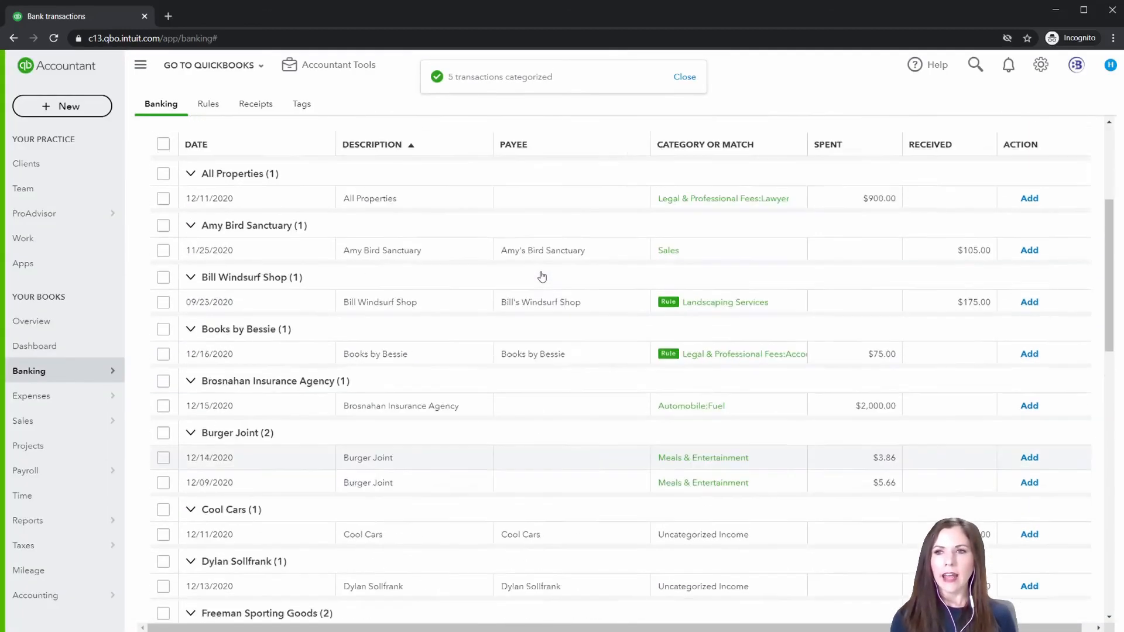
{"action": "left_click", "coordinate": [304, 304]}
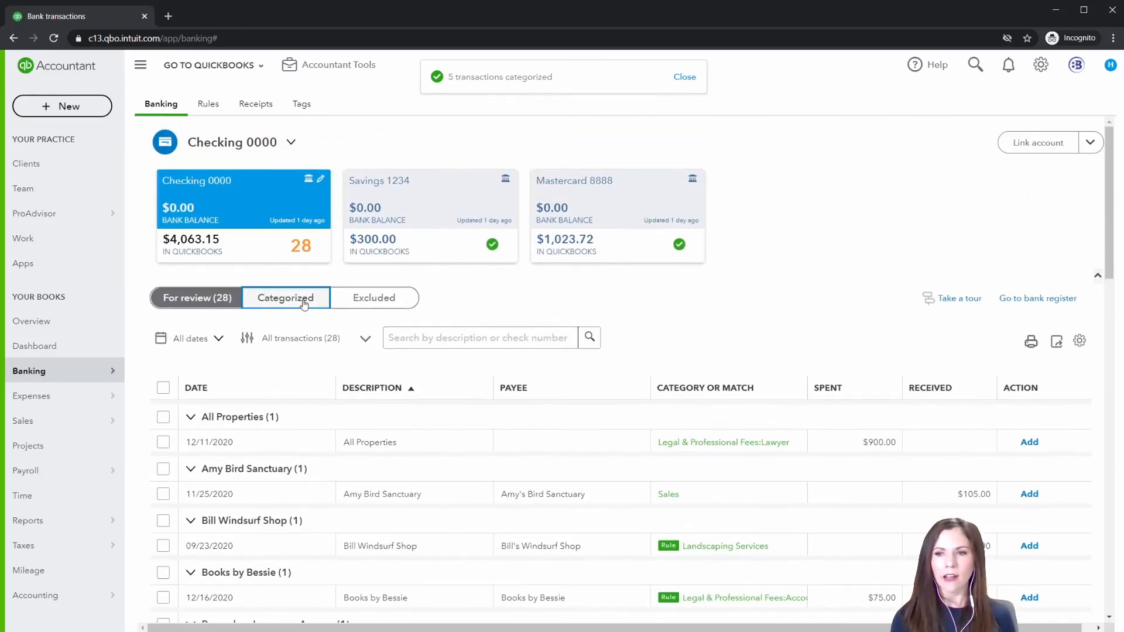